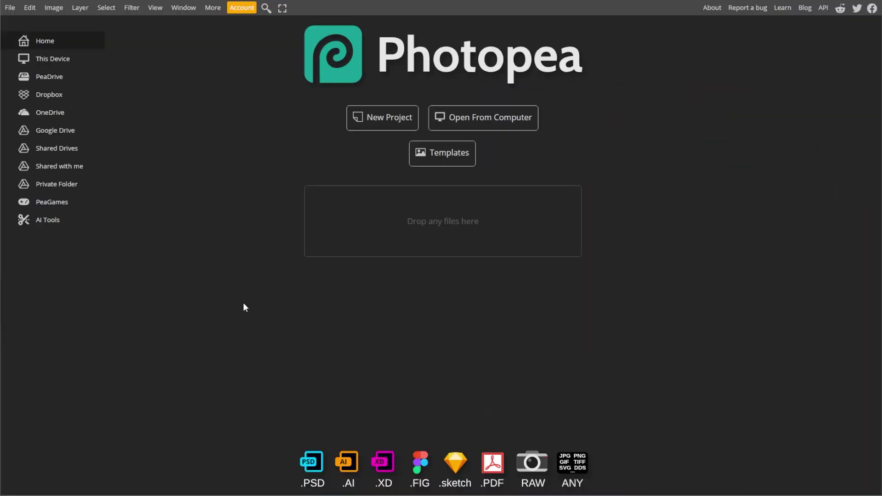
# Open the photo of the cherry-tree path, fit it to the view, and activate the Move tool.
pyautogui.click(9, 7)
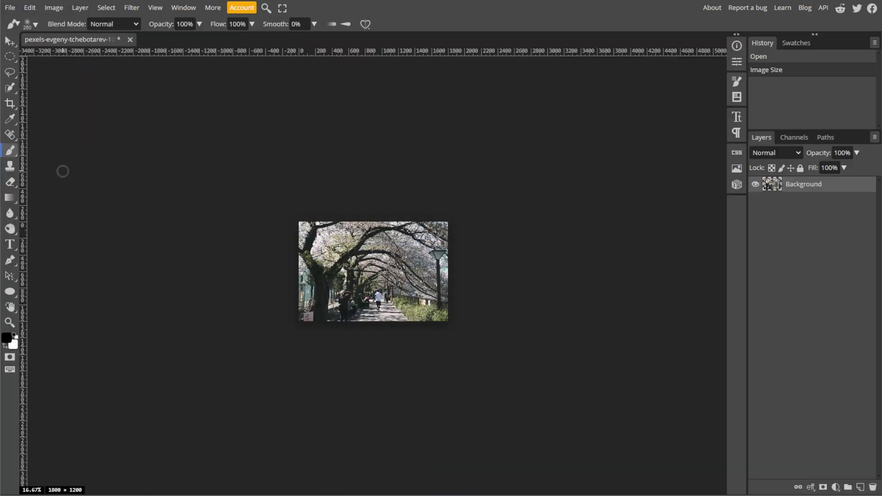
pyautogui.hotkey('ctrl', '0')
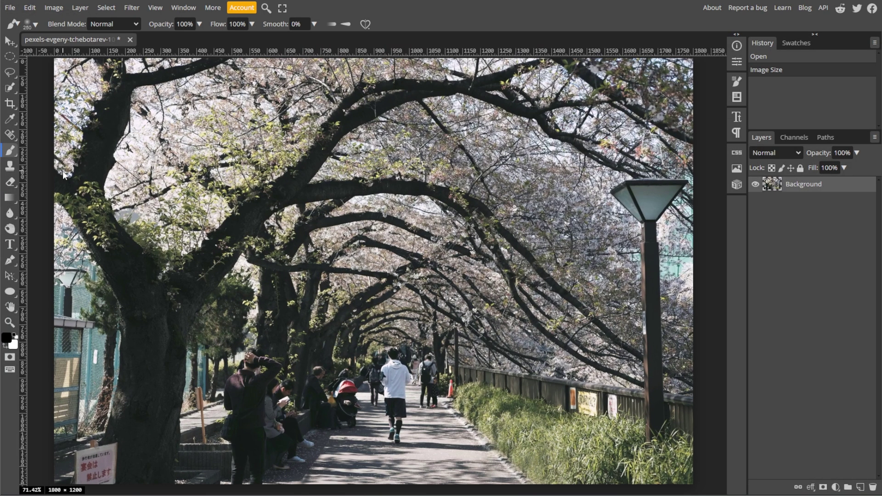
pyautogui.click(10, 40)
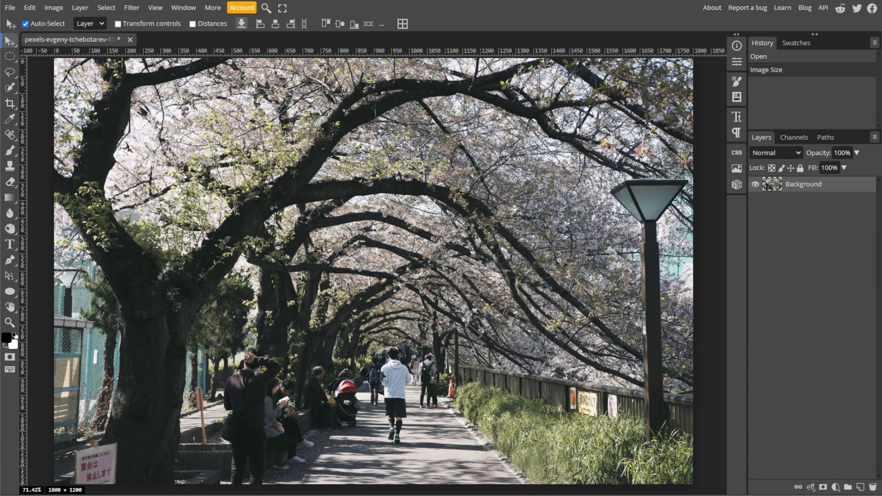
# Start cropping the photo with the Crop tool set to a fixed ratio of 16:9.
pyautogui.rightClick(5, 106)
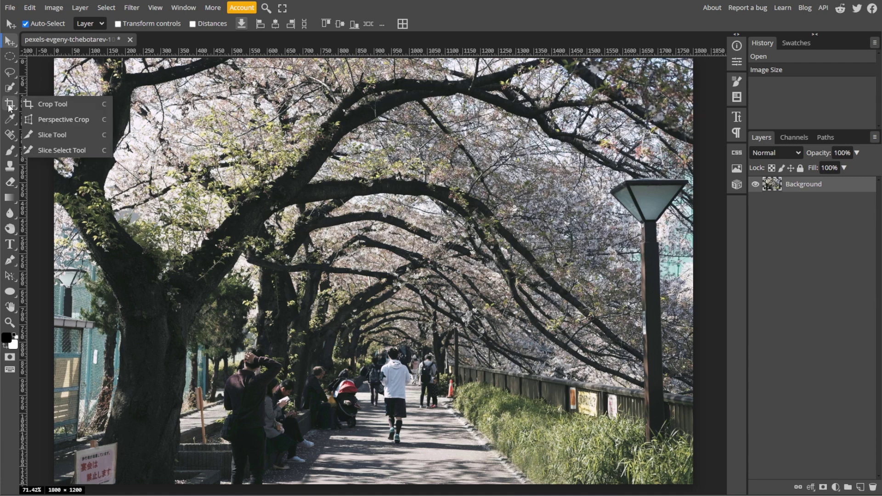
pyautogui.click(60, 105)
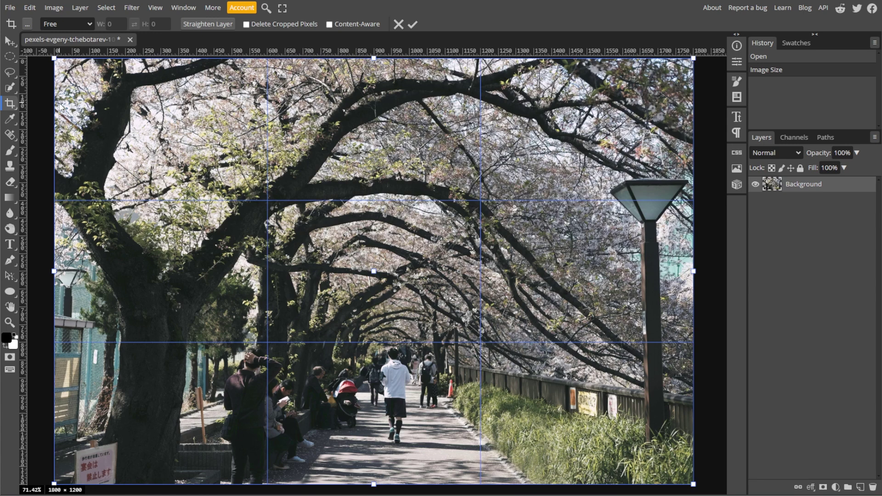
pyautogui.click(62, 26)
pyautogui.click(67, 140)
# Try a 16:9 crop of about 1807 × 1017 px reaching slightly past the photo's side edges, and undo it.
pyautogui.scroll(-3, 427, 251)
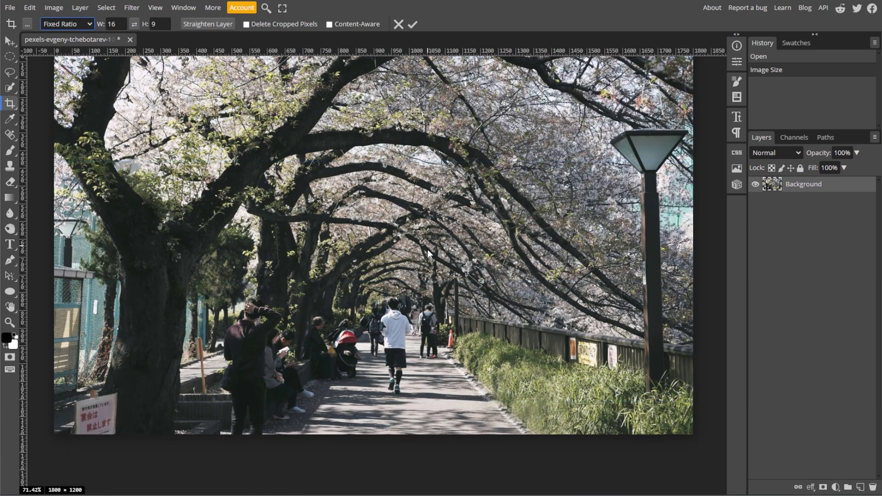
pyautogui.hotkey('ctrl', 'z')
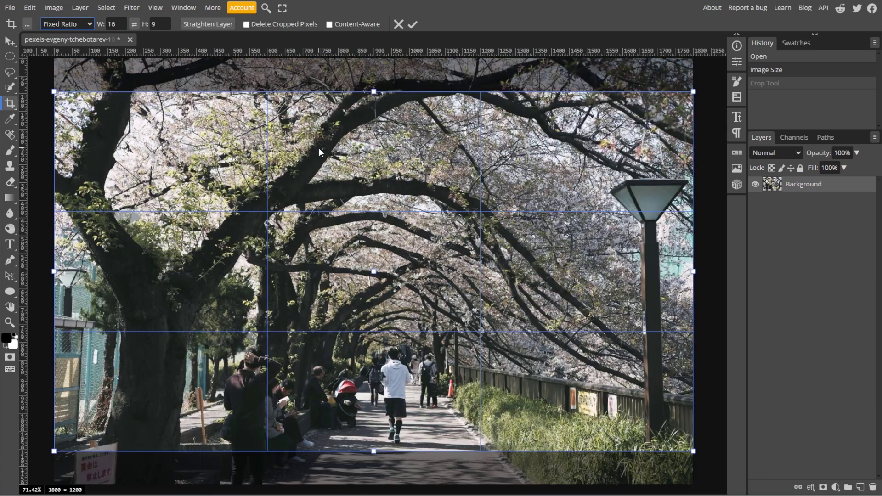
pyautogui.moveTo(373, 91); pyautogui.dragTo(373, 88)
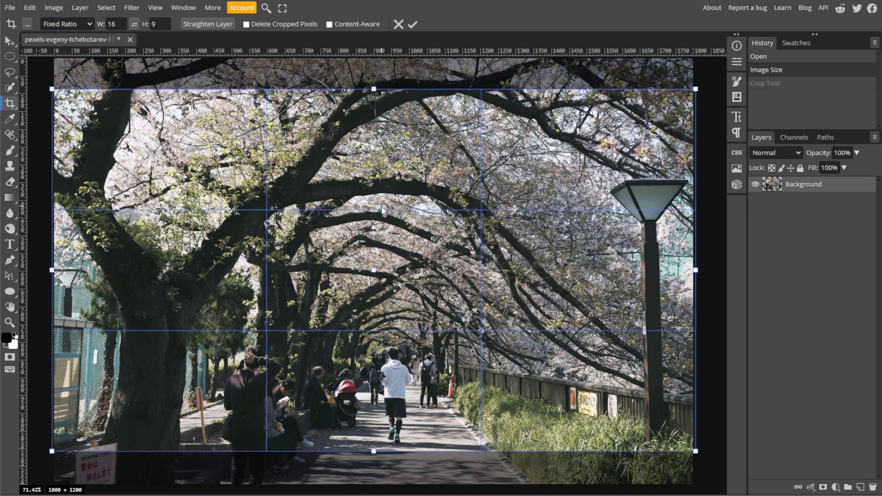
pyautogui.click(67, 24)
pyautogui.click(58, 127)
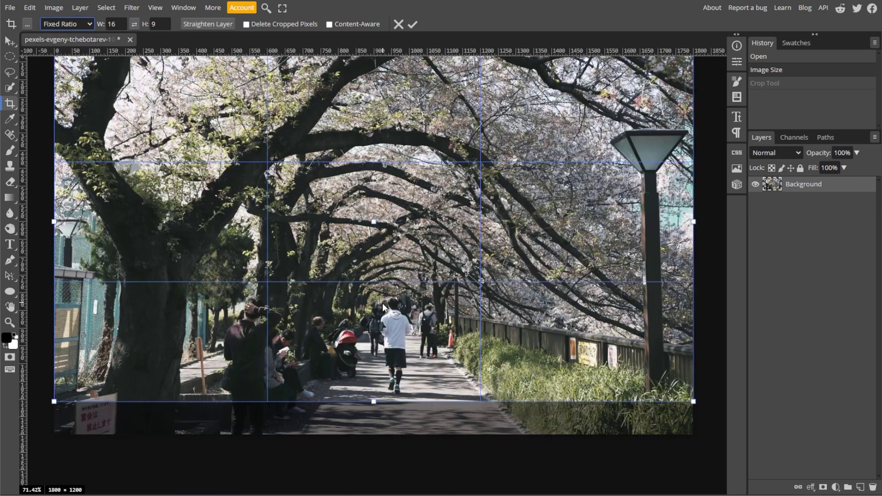
pyautogui.moveTo(373, 400); pyautogui.dragTo(378, 437)
pyautogui.scroll(2, 378, 436)
pyautogui.moveTo(373, 141); pyautogui.dragTo(374, 173)
pyautogui.press('Return')
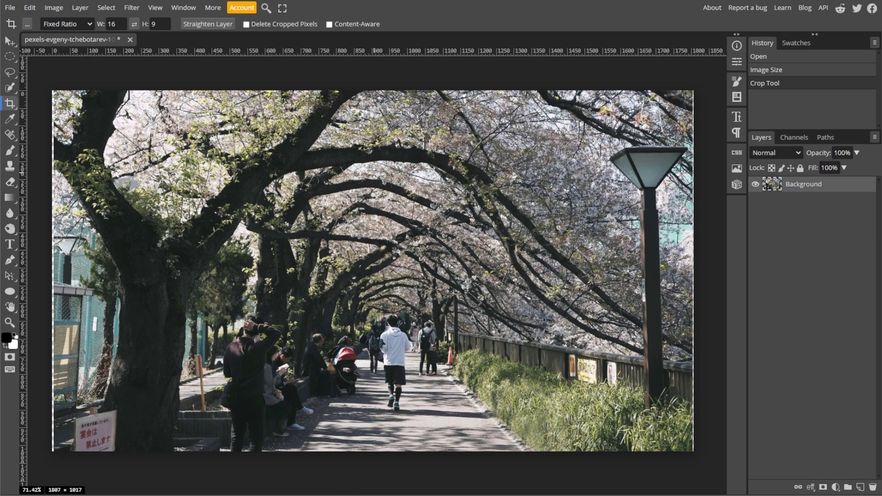
pyautogui.hotkey('ctrl', 'z')
# Shrink the 16:9 crop frame to within the photo's side edges, shift it downward, and apply the crop at about 1795 × 1010 px.
pyautogui.moveTo(54, 90); pyautogui.dragTo(57, 91)
pyautogui.moveTo(693, 92); pyautogui.dragTo(689, 95)
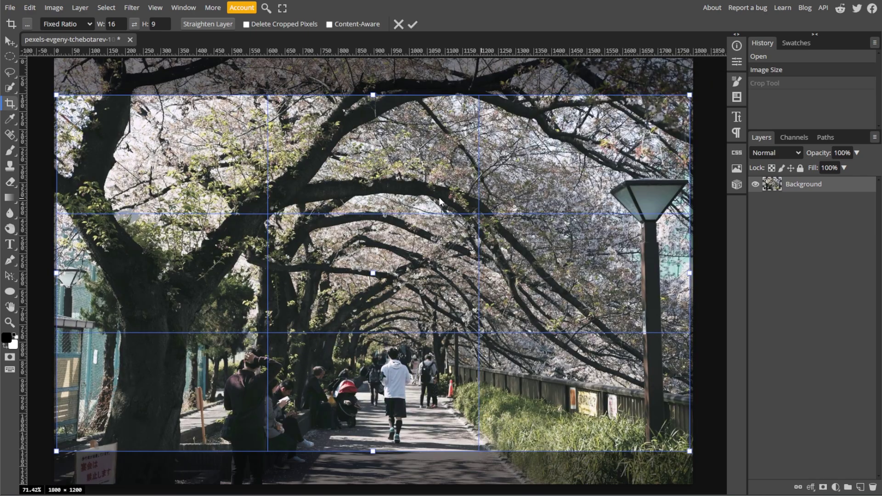
pyautogui.scroll(-1, 379, 387)
pyautogui.moveTo(373, 402); pyautogui.dragTo(373, 437)
pyautogui.moveTo(373, 95); pyautogui.dragTo(371, 123)
pyautogui.press('Return')
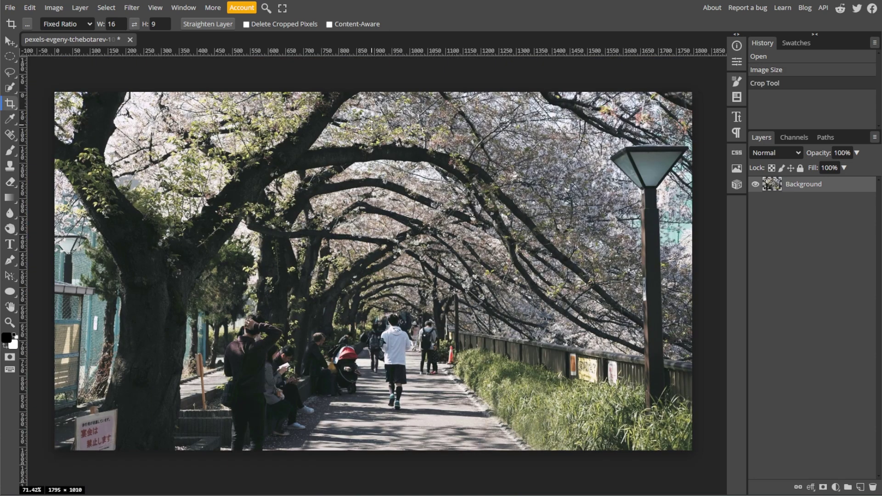
pyautogui.click(10, 41)
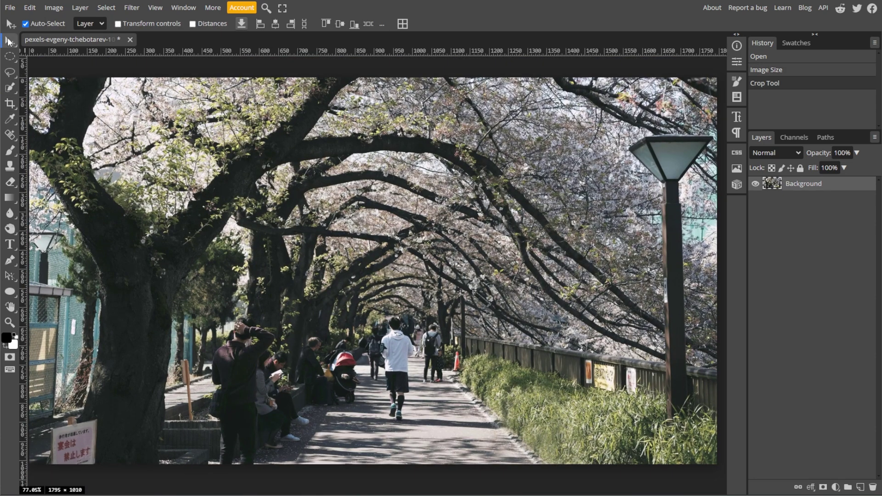
# Add a Levels adjustment layer above the Background and raise the RGB midtones to about 1.24.
pyautogui.click(80, 8)
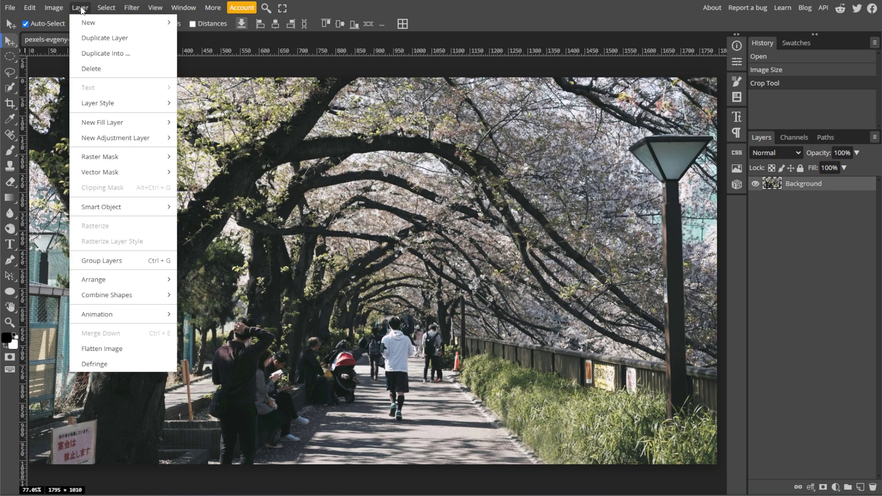
pyautogui.moveTo(91, 133)
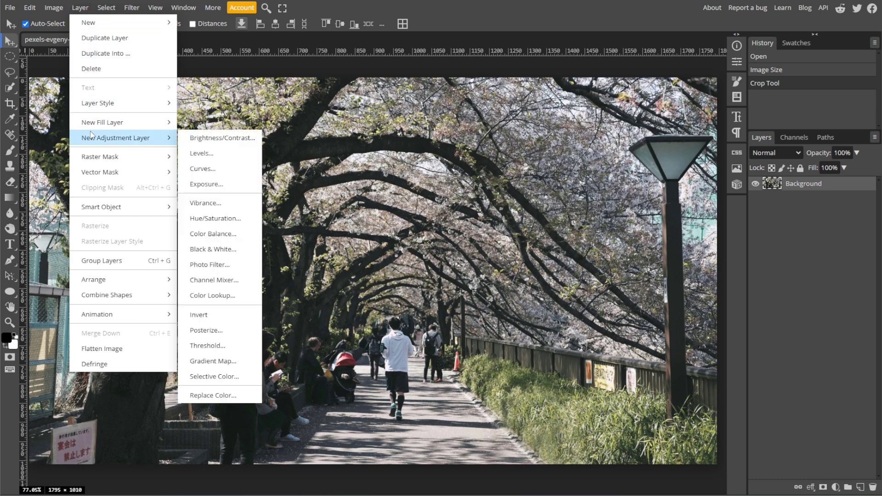
pyautogui.click(193, 154)
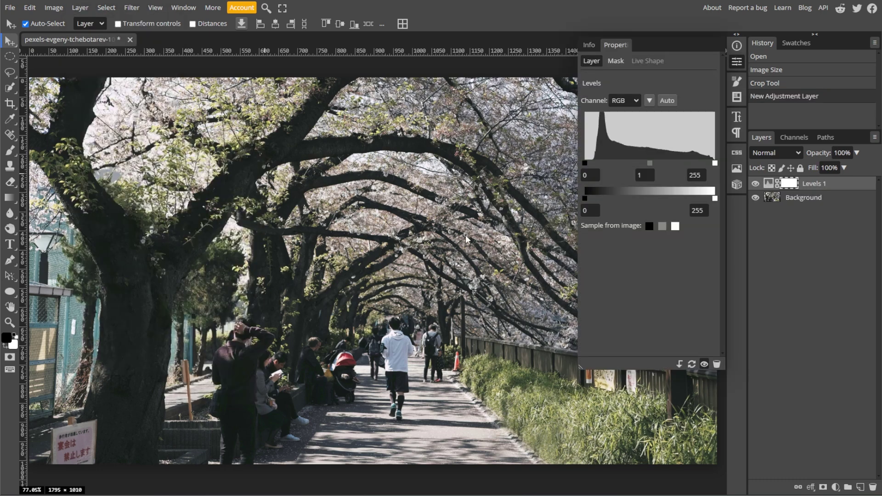
pyautogui.moveTo(649, 163)
pyautogui.mouseDown()
pyautogui.moveTo(641, 163)
pyautogui.moveTo(659, 159)
pyautogui.moveTo(641, 161)
pyautogui.mouseUp()
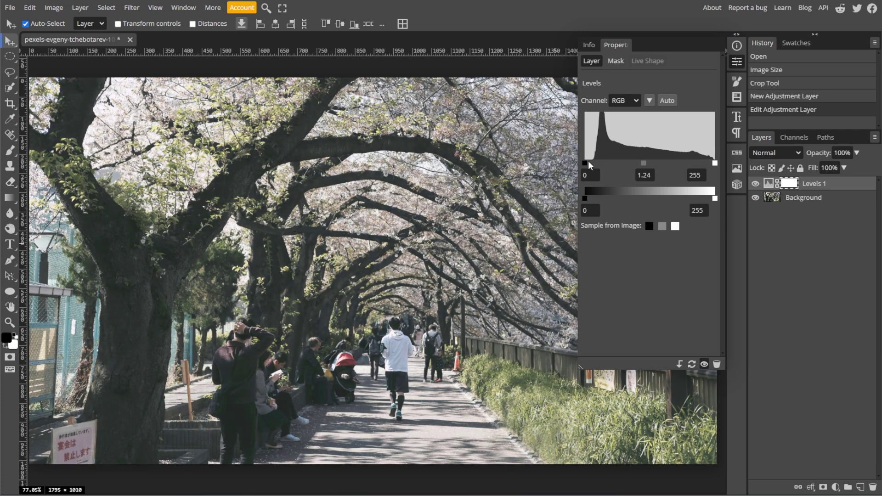
pyautogui.moveTo(585, 163); pyautogui.dragTo(585, 162)
pyautogui.moveTo(715, 163)
pyautogui.mouseDown()
pyautogui.moveTo(705, 162)
pyautogui.moveTo(728, 162)
pyautogui.mouseUp()
pyautogui.moveTo(645, 163); pyautogui.dragTo(643, 162)
pyautogui.click(737, 63)
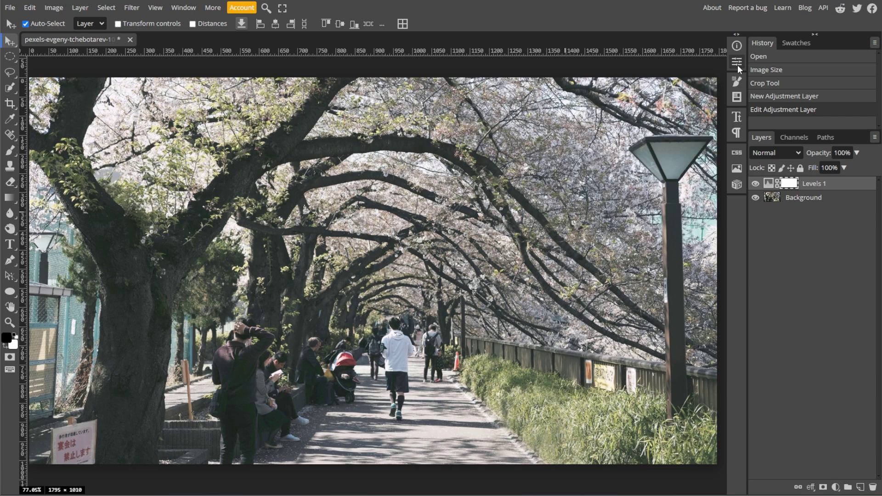
# Add a Color Lookup adjustment layer above the Levels layer.
pyautogui.click(80, 7)
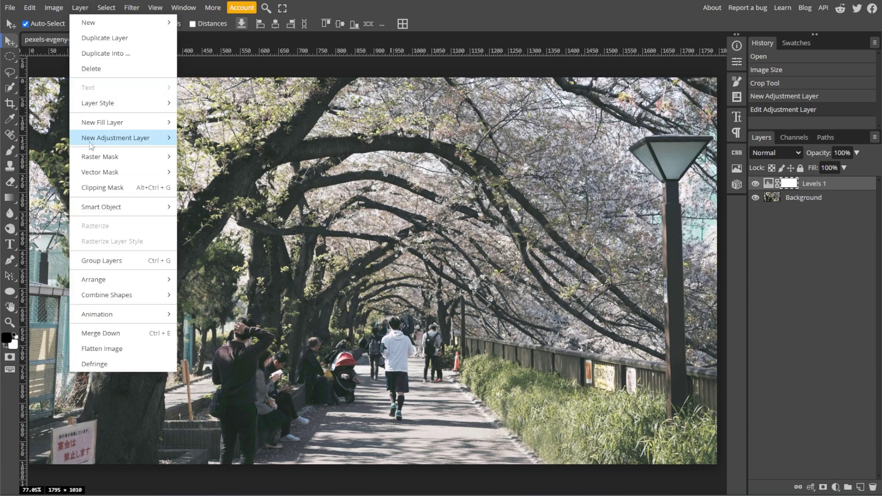
pyautogui.moveTo(91, 142)
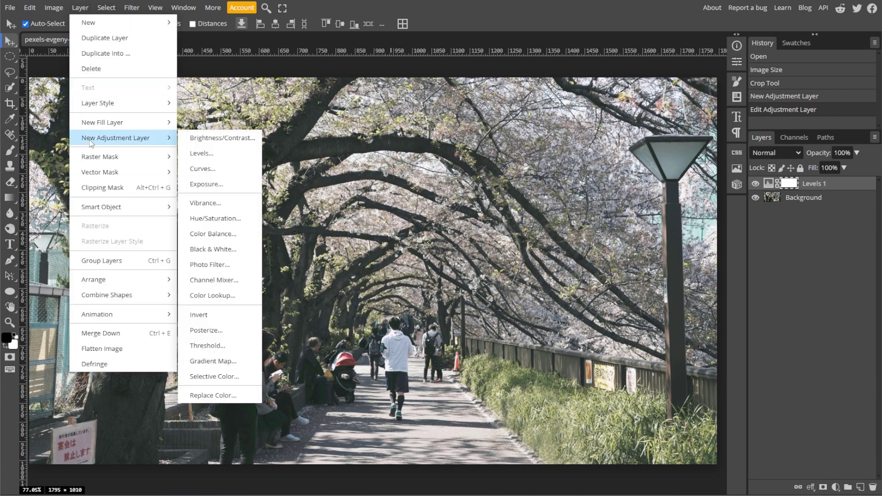
pyautogui.click(212, 297)
# Try the Django 25.CUBE LUT on the Color Lookup layer and delete it from the layer's LUT list.
pyautogui.click(710, 106)
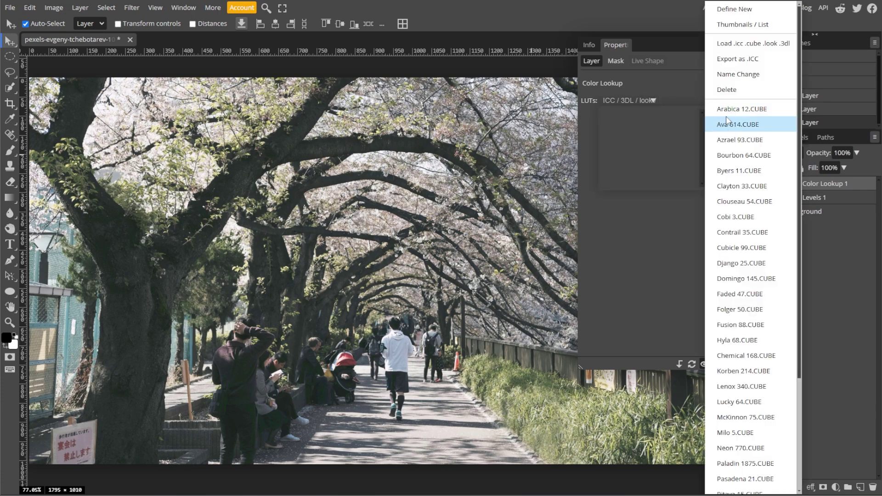
pyautogui.scroll(-2, 733, 211)
pyautogui.click(733, 214)
pyautogui.click(652, 101)
pyautogui.rightClick(654, 118)
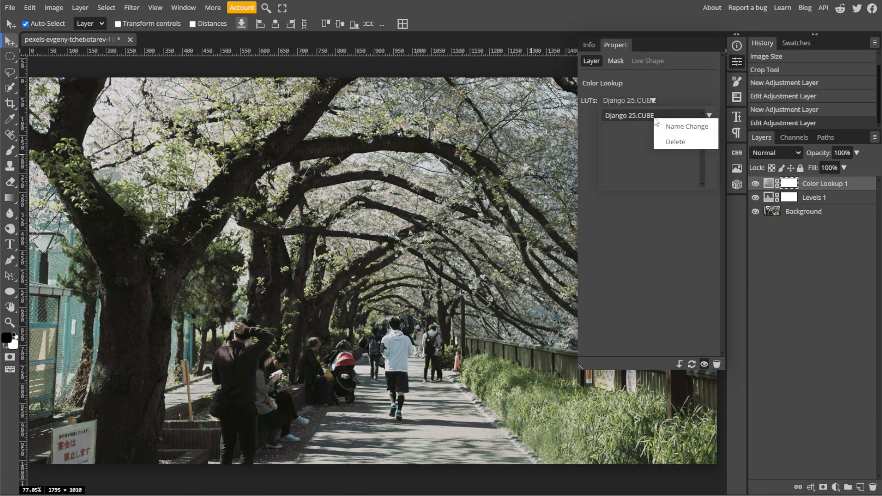
pyautogui.click(675, 141)
# Try the Pasadena 21.CUBE and Lenox 340.CUBE LUTs on the Color Lookup layer.
pyautogui.click(652, 100)
pyautogui.click(709, 115)
pyautogui.scroll(-2, 735, 276)
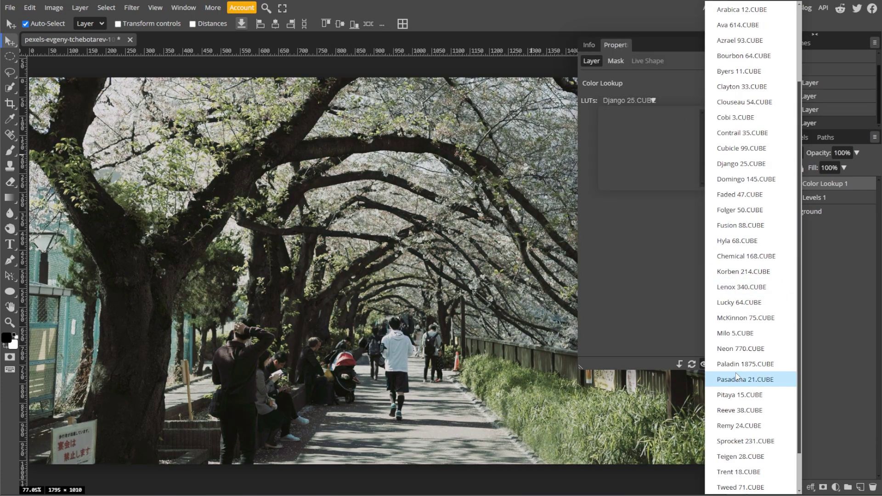
pyautogui.click(740, 379)
pyautogui.click(652, 100)
pyautogui.scroll(-3, 734, 236)
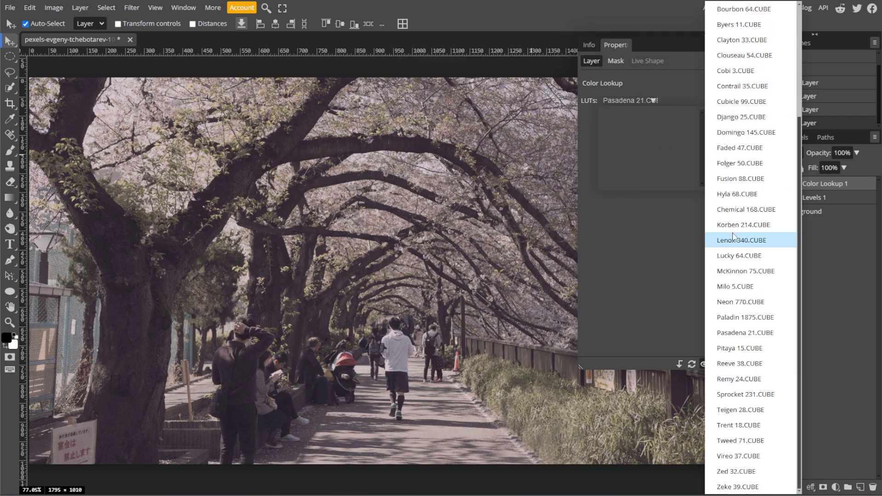
pyautogui.click(735, 275)
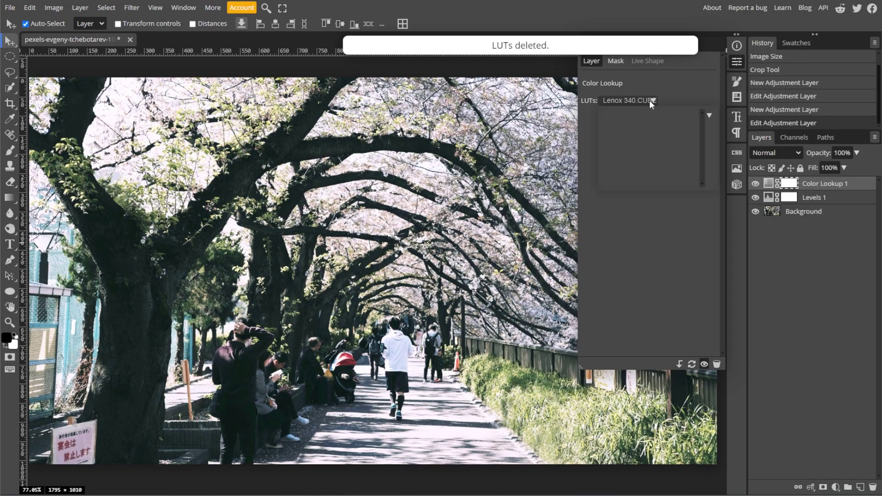
# Try the Clouseau 54.CUBE and Contrail 35.CUBE LUTs on the Color Lookup layer.
pyautogui.click(649, 101)
pyautogui.click(749, 202)
pyautogui.click(652, 100)
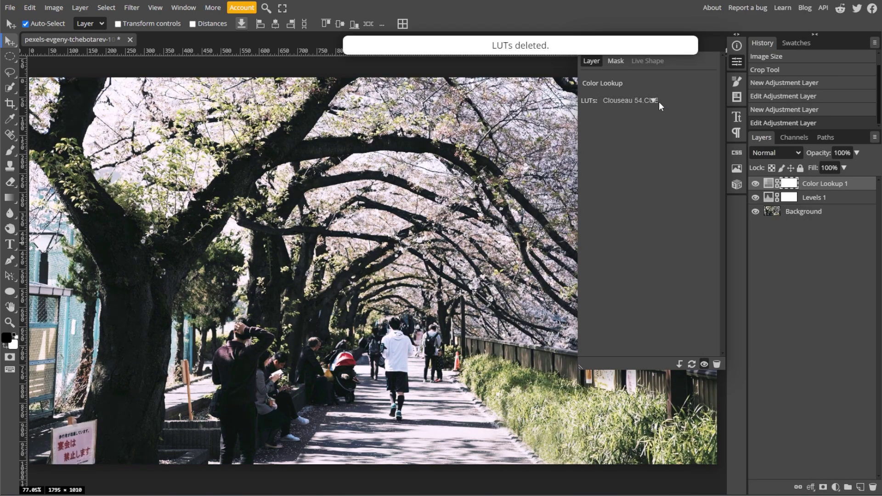
pyautogui.click(735, 230)
# Apply the Hyla 68.CUBE LUT to the Color Lookup layer and lower the layer's opacity to 51%.
pyautogui.click(653, 100)
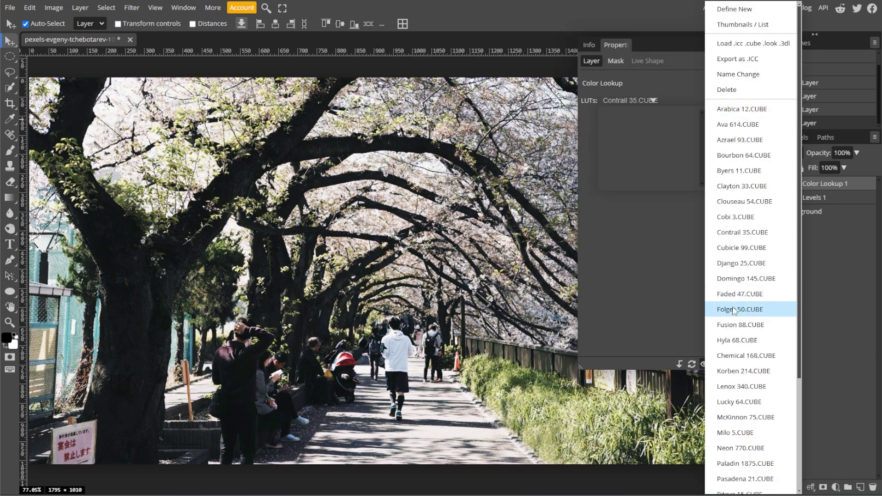
pyautogui.click(753, 309)
pyautogui.click(857, 153)
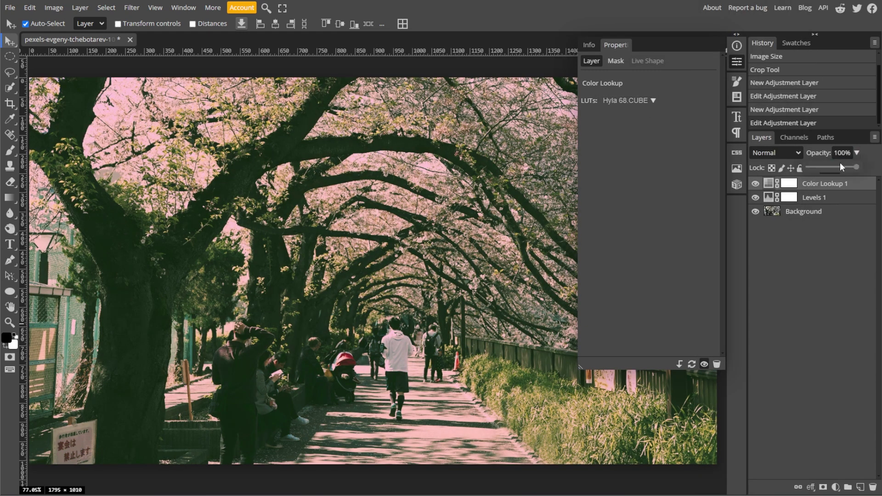
pyautogui.moveTo(858, 168); pyautogui.dragTo(833, 170)
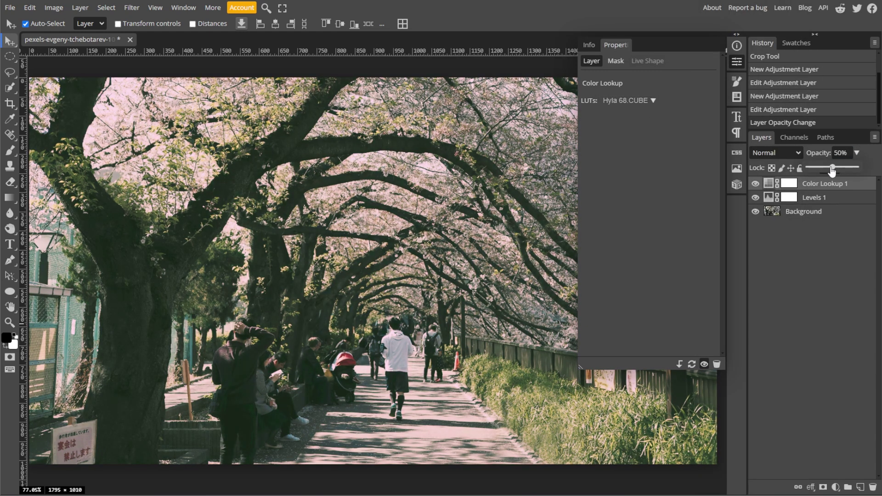
pyautogui.moveTo(832, 170); pyautogui.dragTo(833, 171)
pyautogui.click(737, 61)
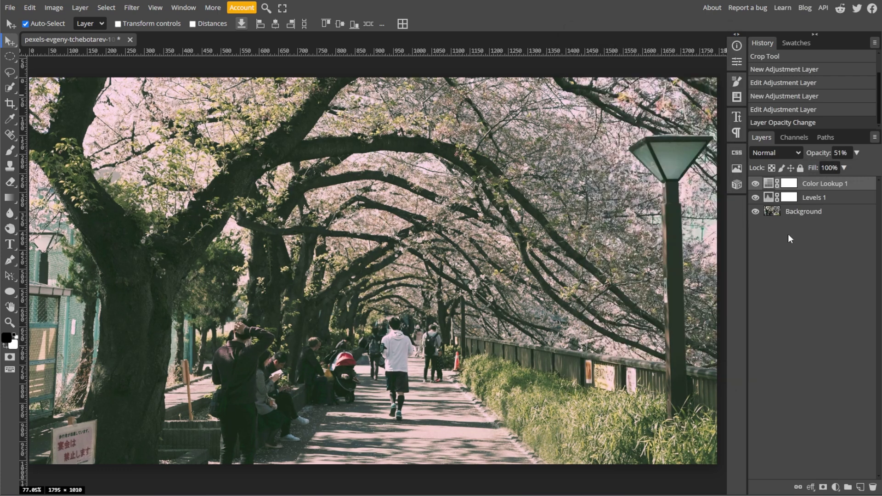
# Toggle the Background layer's visibility off and on to check the image.
pyautogui.click(755, 212)
pyautogui.click(755, 211)
# Add a Gradient Map adjustment layer above the Color Lookup layer.
pyautogui.click(74, 9)
pyautogui.moveTo(95, 140)
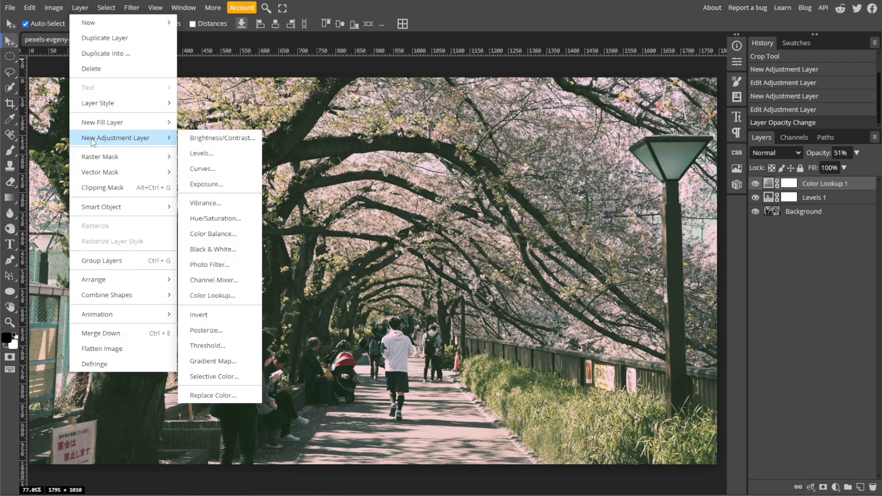
pyautogui.click(214, 361)
# Change the black color stop at the 0% position of the Gradient Map's gradient to a light blue.
pyautogui.click(593, 101)
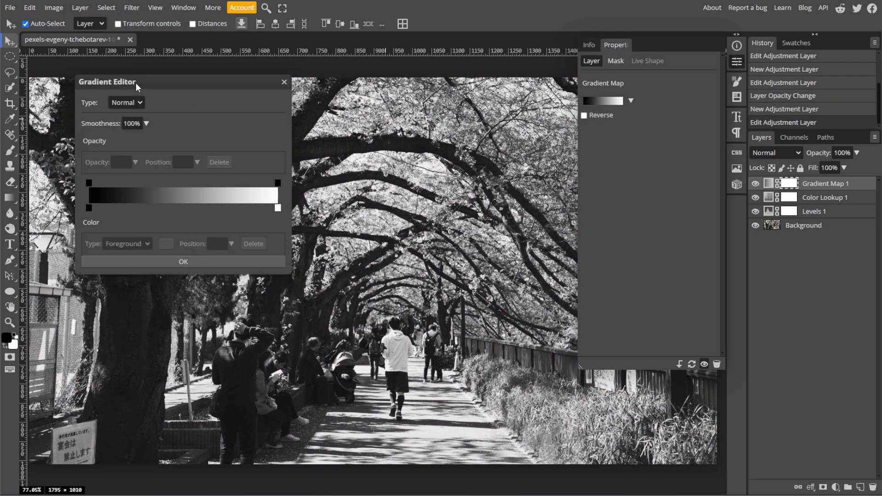
pyautogui.moveTo(139, 87); pyautogui.dragTo(519, 147)
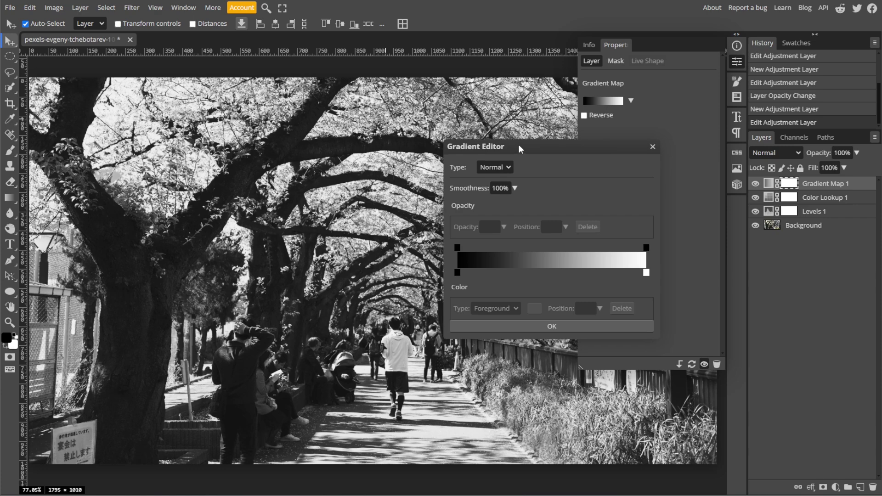
pyautogui.click(457, 272)
pyautogui.click(534, 309)
pyautogui.click(580, 162)
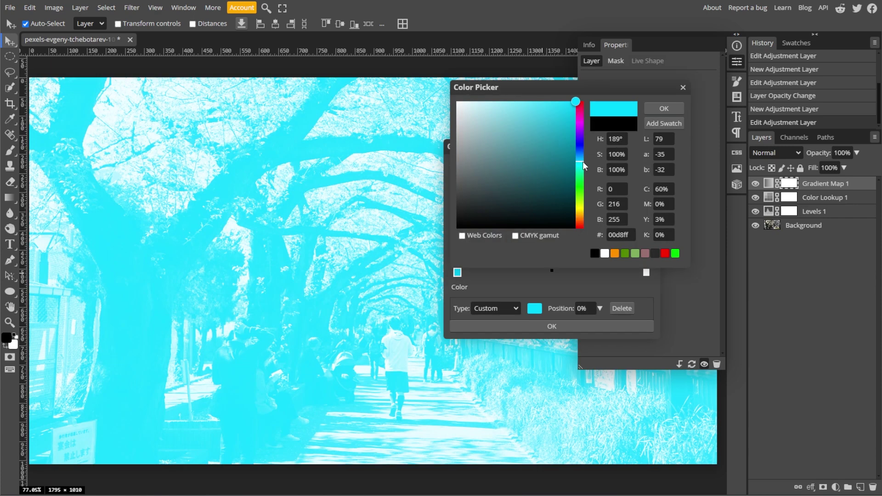
pyautogui.moveTo(583, 162); pyautogui.dragTo(549, 137)
pyautogui.click(541, 101)
pyautogui.click(657, 108)
# Change the white color stop at the 100% position of the Gradient Map's gradient to golden brown, b78d27.
pyautogui.click(646, 273)
pyautogui.click(538, 308)
pyautogui.click(580, 213)
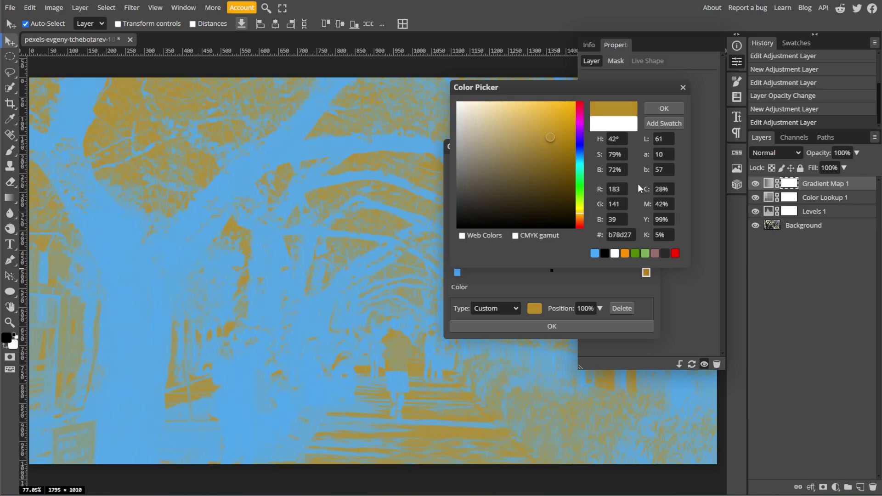
pyautogui.click(657, 109)
# Change the color stop at the 0% position to cyan, 4ec4e1, and accept the edited gradient.
pyautogui.click(457, 272)
pyautogui.click(535, 307)
pyautogui.moveTo(579, 163); pyautogui.dragTo(580, 160)
pyautogui.click(534, 116)
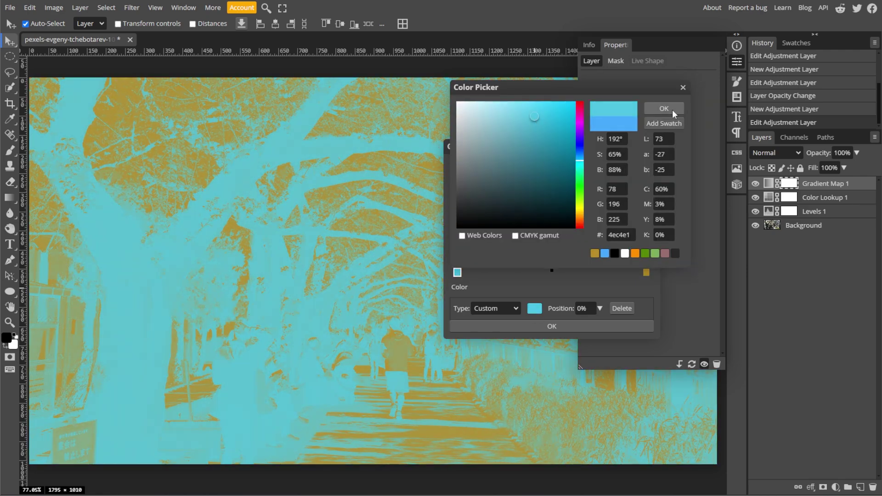
pyautogui.click(663, 109)
pyautogui.click(551, 326)
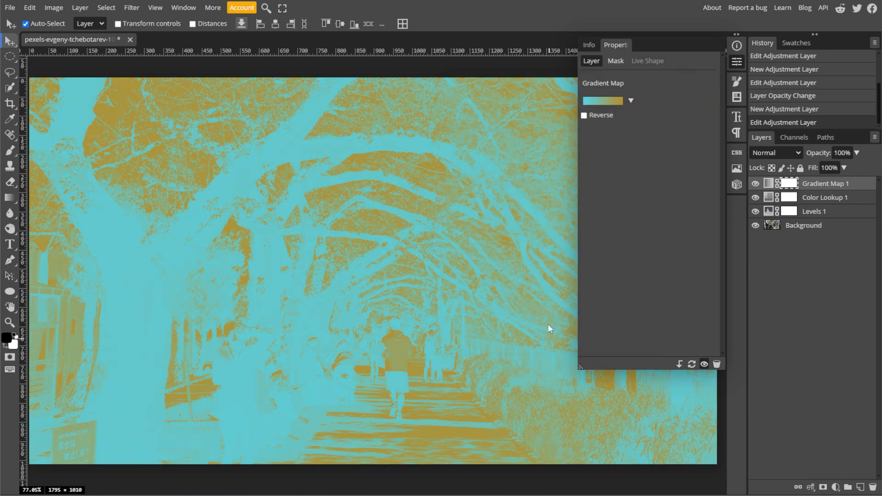
# Set the Gradient Map layer's blend mode to Soft Light and compare the effect by toggling layer visibility off and on.
pyautogui.click(766, 153)
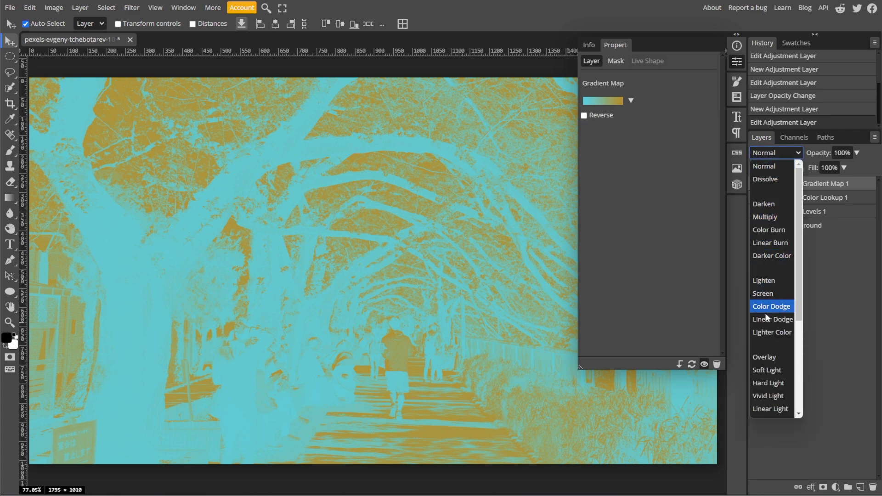
pyautogui.click(766, 366)
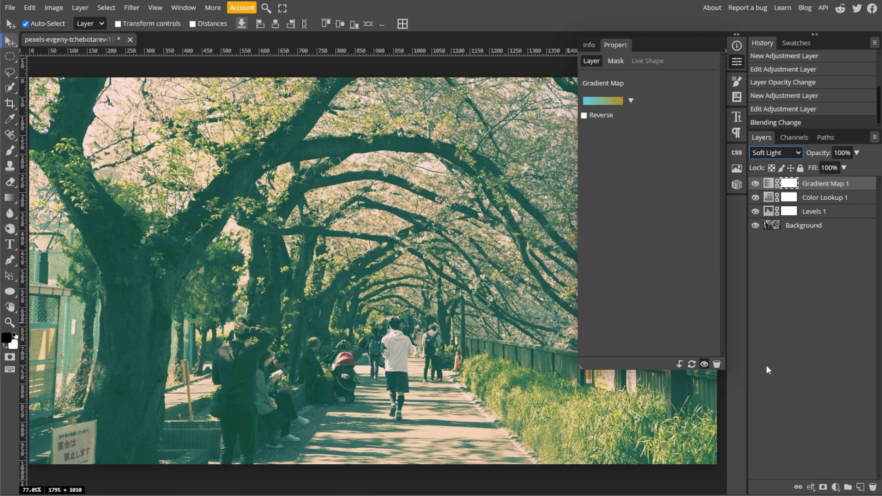
pyautogui.click(755, 195)
pyautogui.click(754, 196)
# Switch the Gradient Map layer's blend mode to Overlay and lower its opacity to 48%.
pyautogui.click(796, 154)
pyautogui.click(761, 353)
pyautogui.click(856, 152)
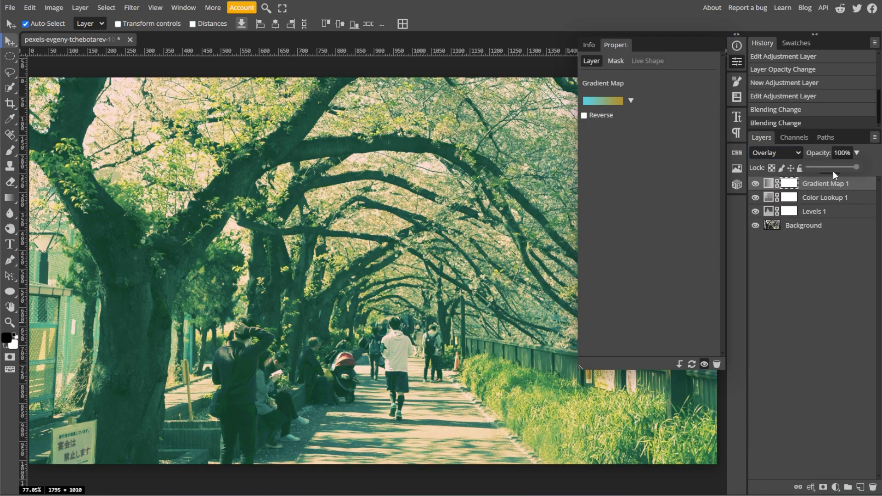
pyautogui.click(830, 167)
# Try the blend modes from Darken onward one by one on the Gradient Map layer and settle on Soft Light.
pyautogui.click(775, 152)
pyautogui.click(776, 205)
pyautogui.press('Down')
pyautogui.press('Down')
pyautogui.press('Down')
pyautogui.press('Down')
pyautogui.press('Down')
pyautogui.press('Down')
pyautogui.press('Down')
pyautogui.press('Down')
pyautogui.press('Down')
pyautogui.press('Down')
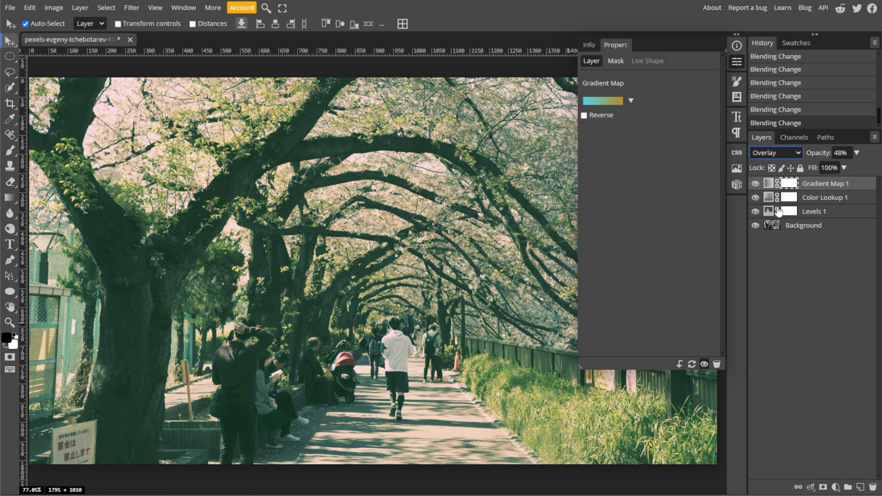
pyautogui.press('Down')
# Lower the Gradient Map layer's opacity slightly.
pyautogui.click(855, 153)
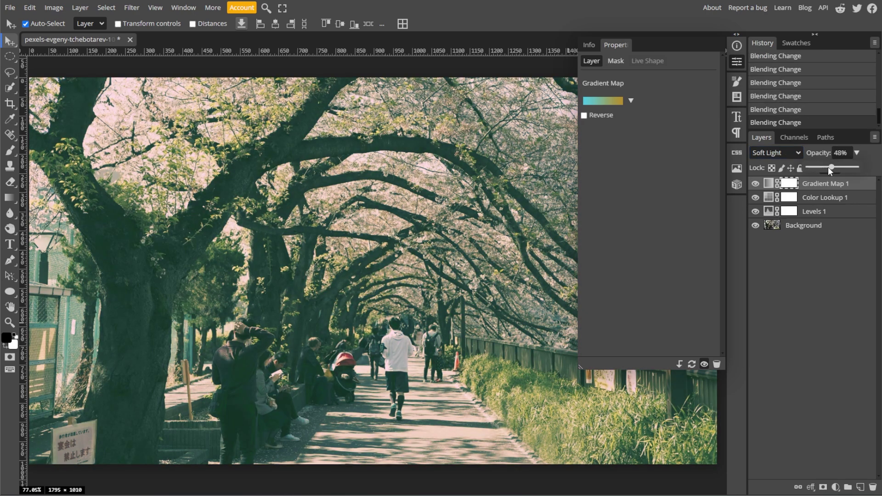
pyautogui.click(829, 167)
pyautogui.click(782, 238)
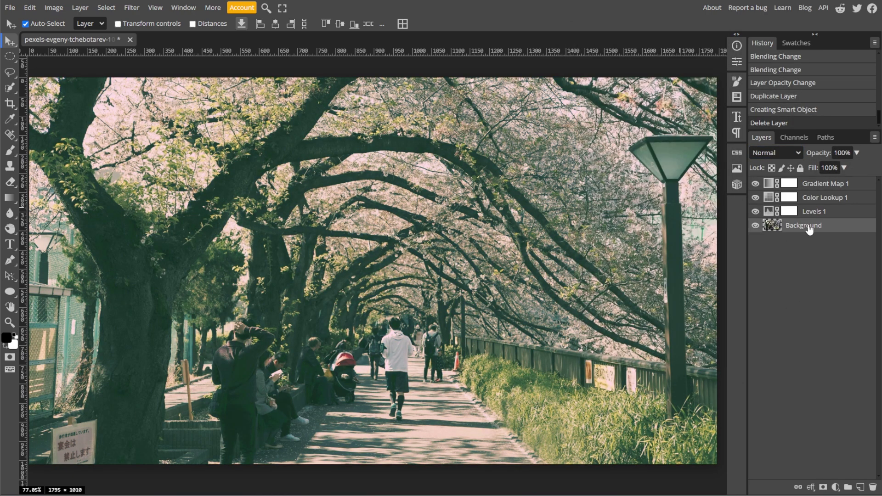
# Apply the Add Noise filter to the Background layer with a 3% amount, Gaussian distribution and Monochromatic enabled.
pyautogui.click(131, 8)
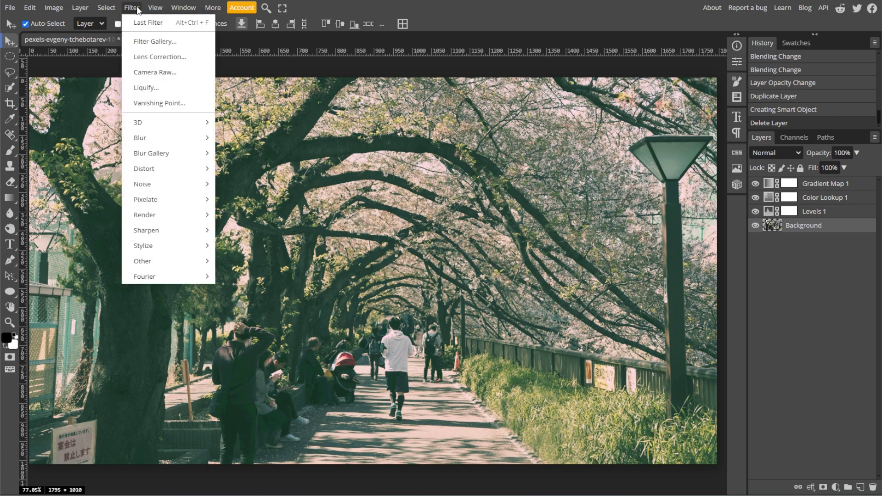
pyautogui.moveTo(143, 185)
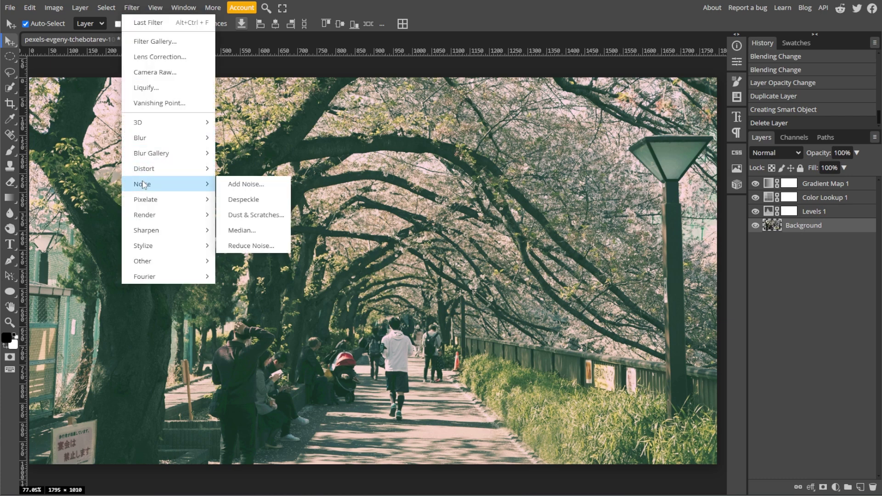
pyautogui.click(246, 184)
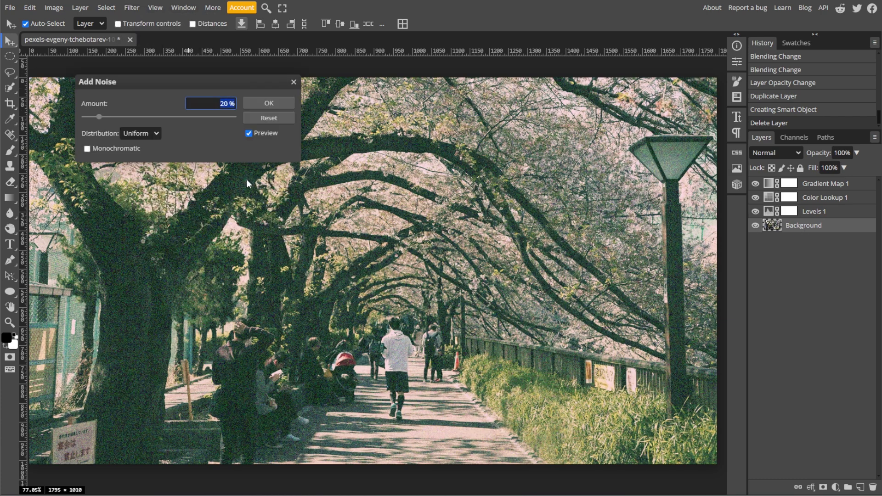
pyautogui.click(136, 134)
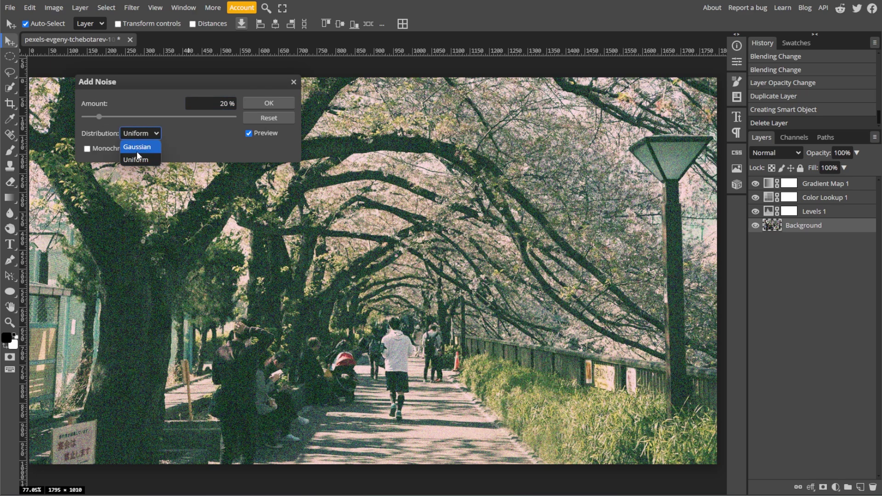
pyautogui.click(136, 151)
pyautogui.click(87, 148)
pyautogui.moveTo(99, 116); pyautogui.dragTo(86, 117)
pyautogui.click(218, 104)
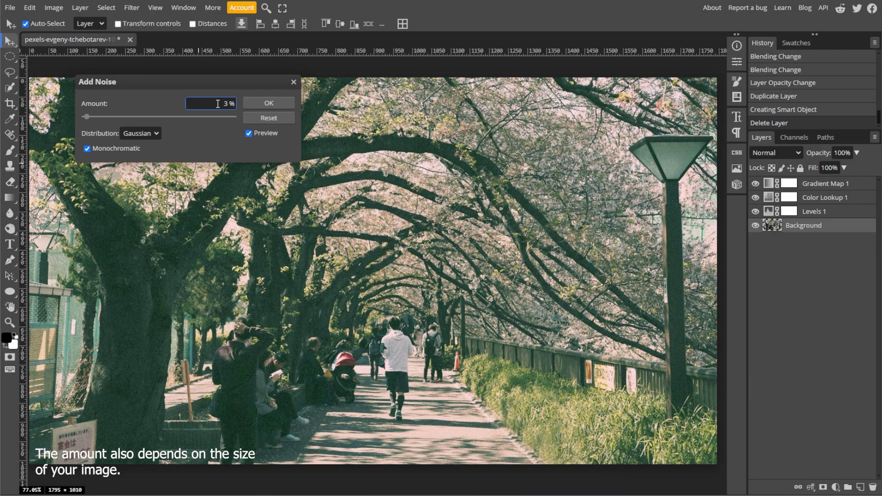
pyautogui.press('Return')
# Show only the Background layer, then restore all adjustment layers to compare the photo before and after grading.
pyautogui.keyDown('alt'); pyautogui.click(755, 225); pyautogui.keyUp('alt')
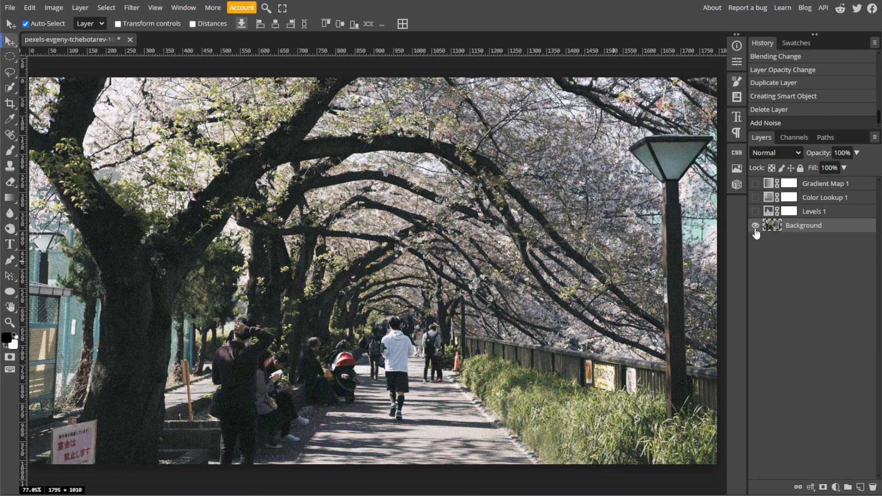
pyautogui.keyDown('alt'); pyautogui.click(755, 228); pyautogui.keyUp('alt')
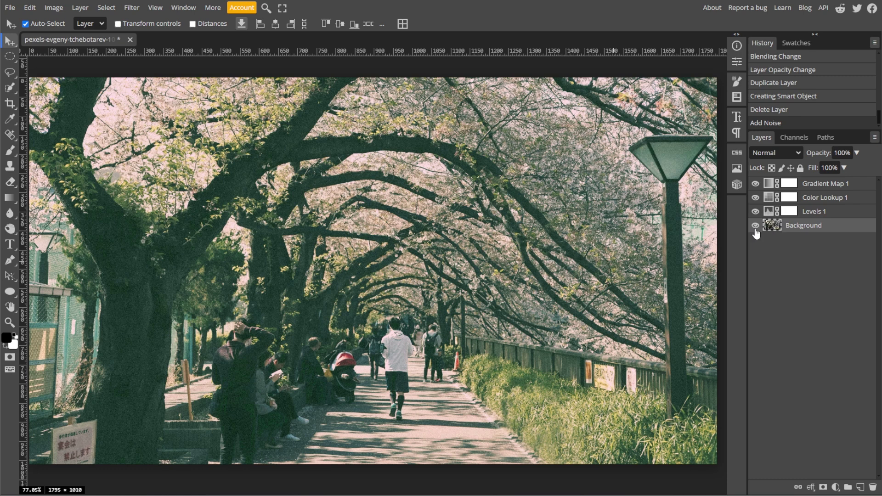
# Start a PNG export of the graded photo and check the whole image in the export preview.
pyautogui.click(9, 8)
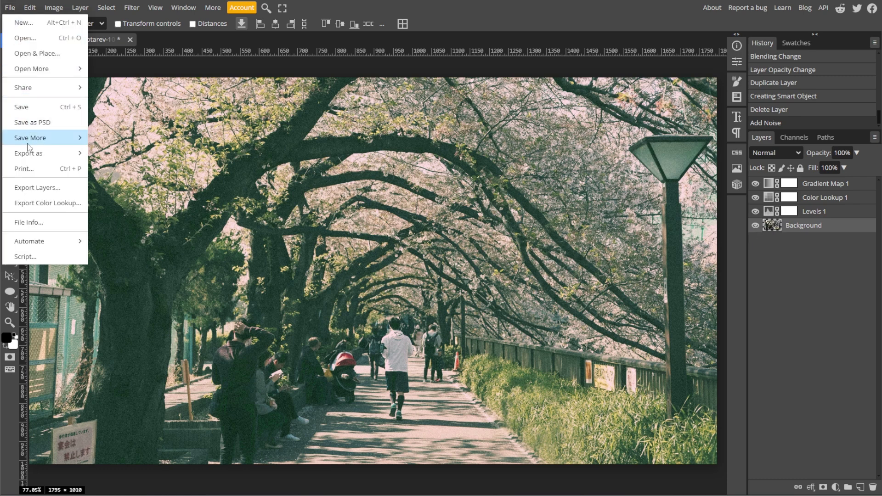
pyautogui.moveTo(69, 153)
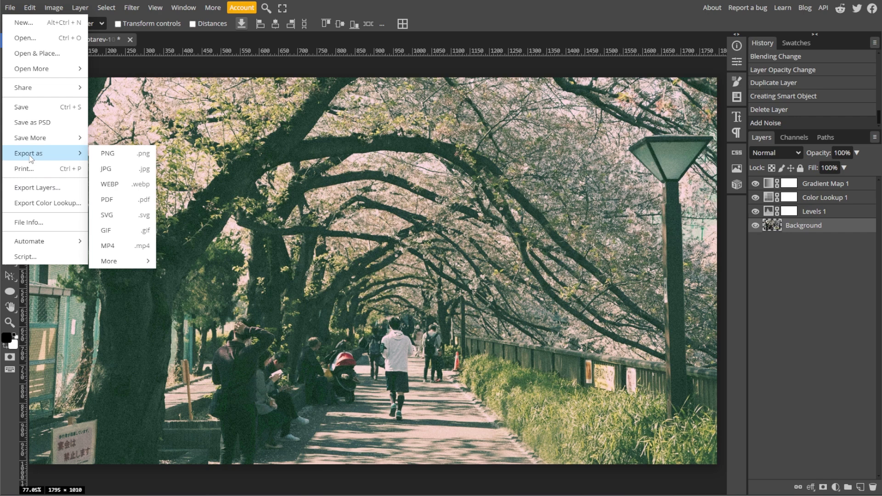
pyautogui.click(110, 157)
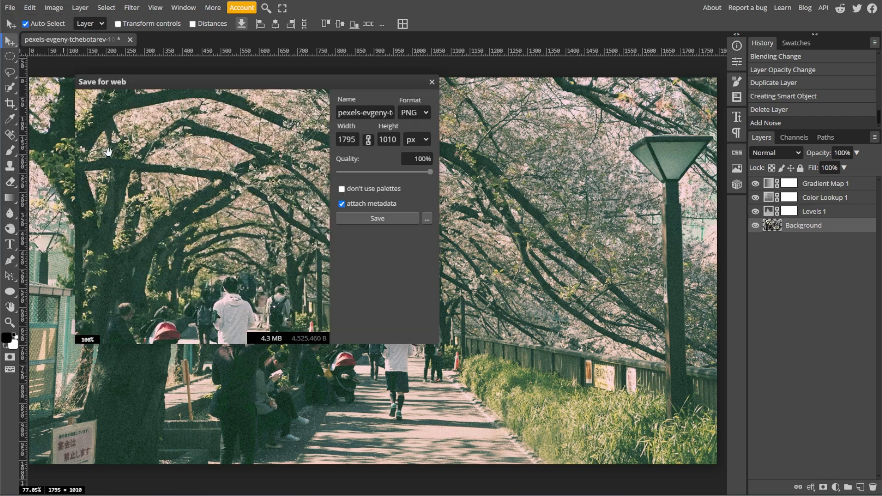
pyautogui.scroll(-3, 104, 153)
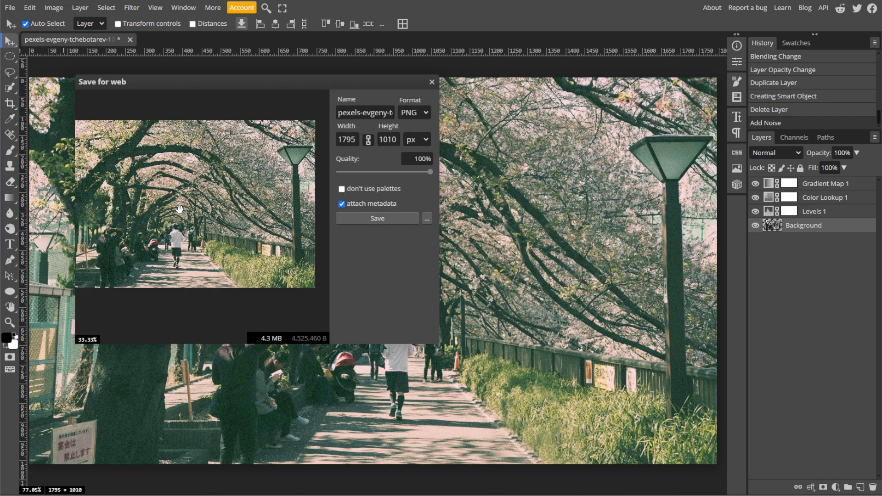
pyautogui.moveTo(179, 208); pyautogui.dragTo(219, 226)
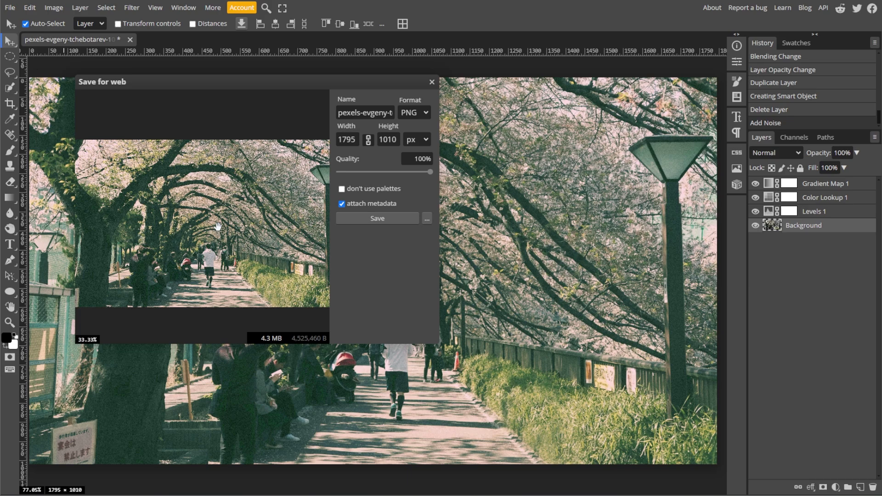